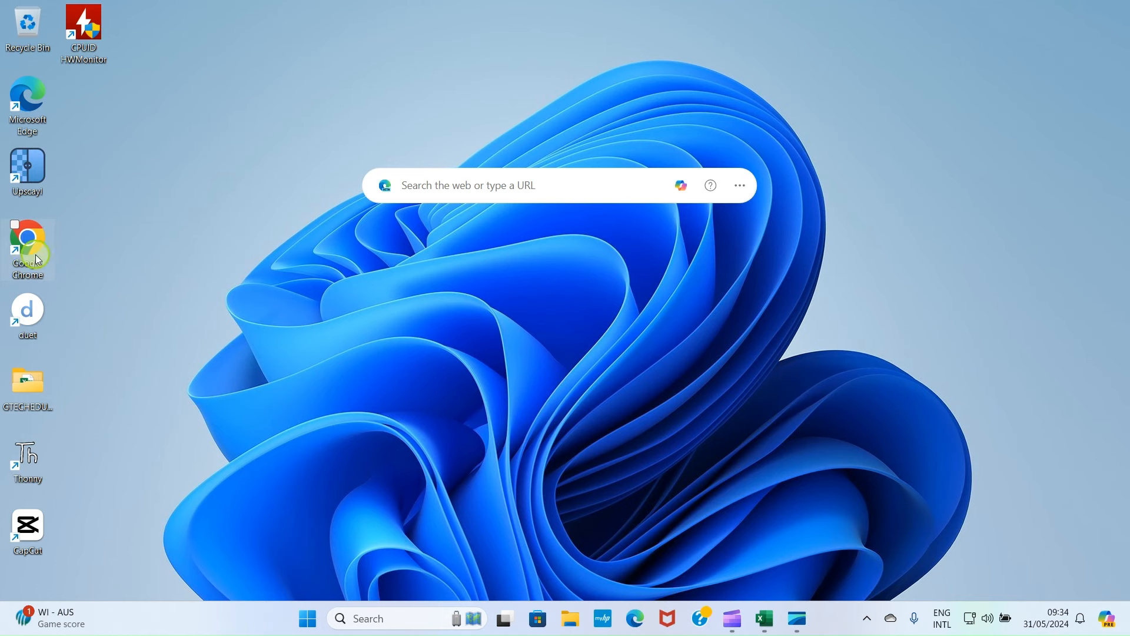
# Open Google Chrome and go to chatgpt.com.
pyautogui.doubleClick(35, 254)
pyautogui.write('CH')
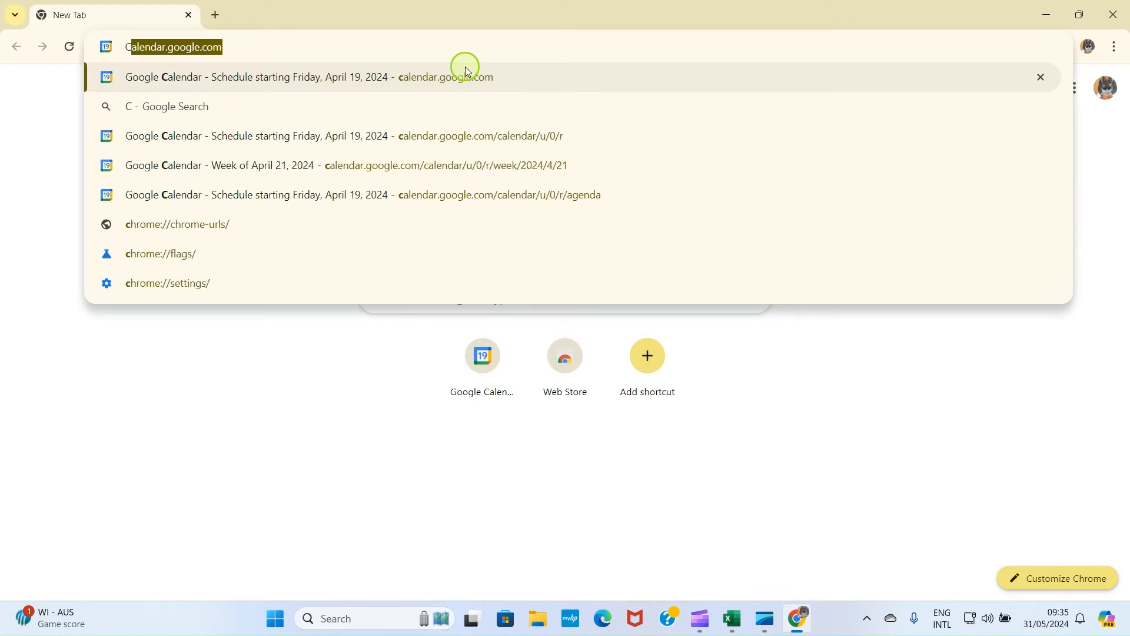
pyautogui.press('BackSpace')
pyautogui.press('BackSpace')
pyautogui.write('chatgpt.com')
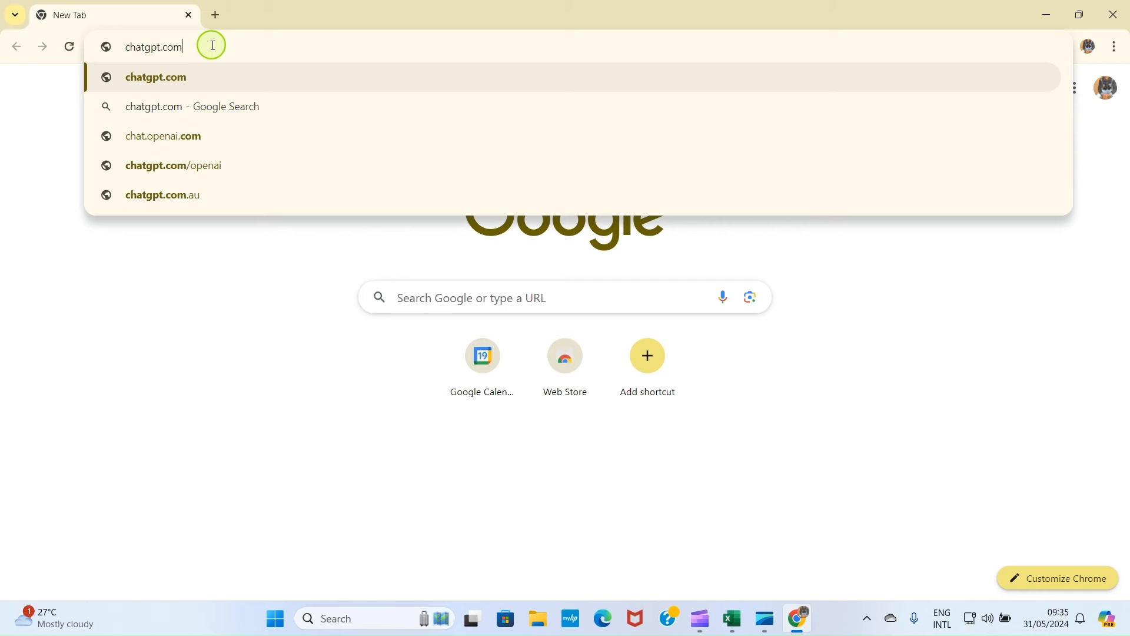
pyautogui.press('Return')
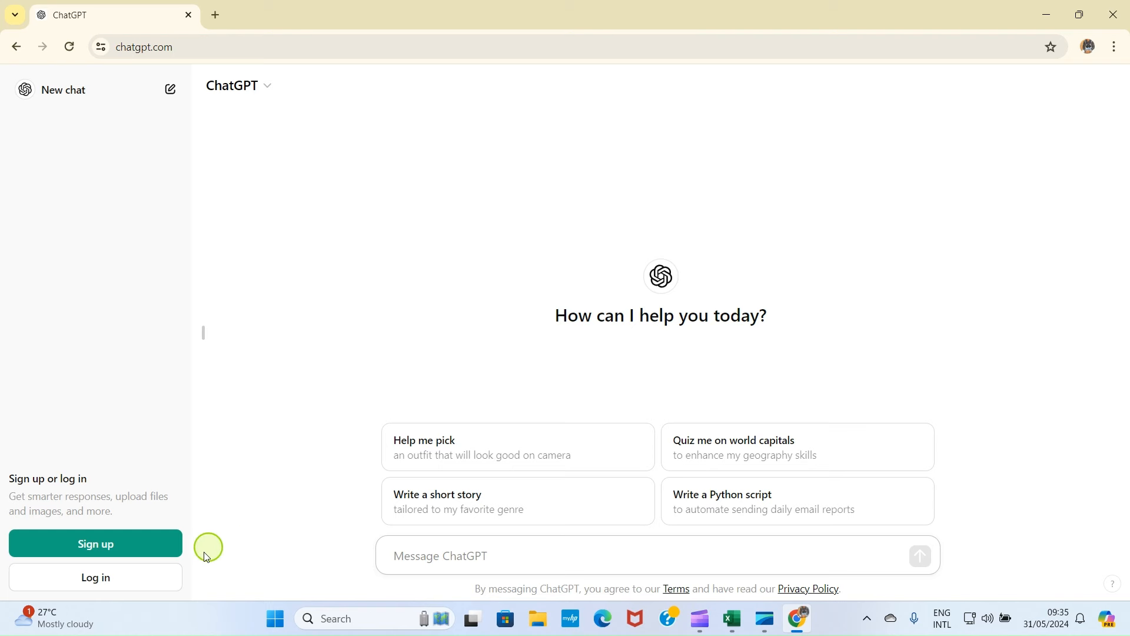
# Sign up for ChatGPT by continuing with the listed Google account.
pyautogui.click(91, 545)
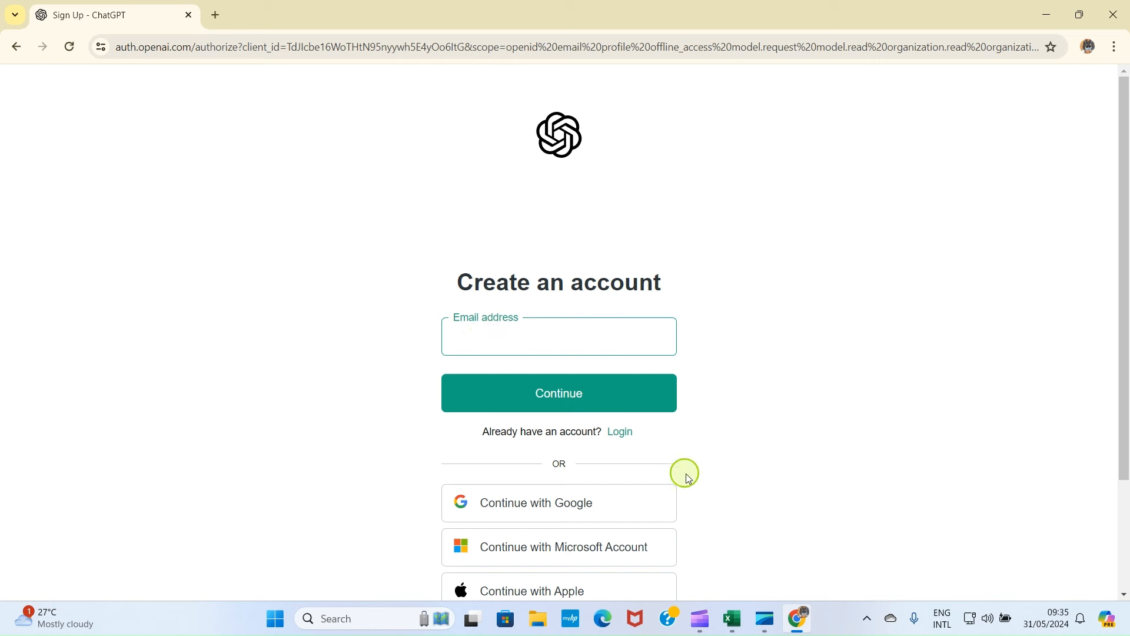
pyautogui.scroll(-3, 681, 471)
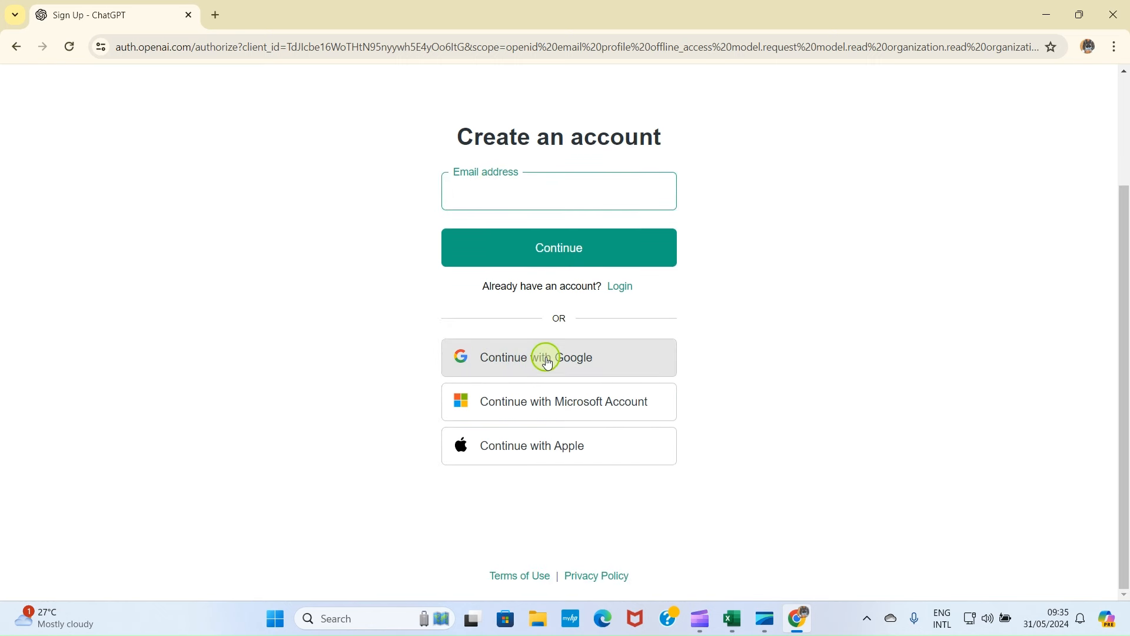
pyautogui.click(587, 365)
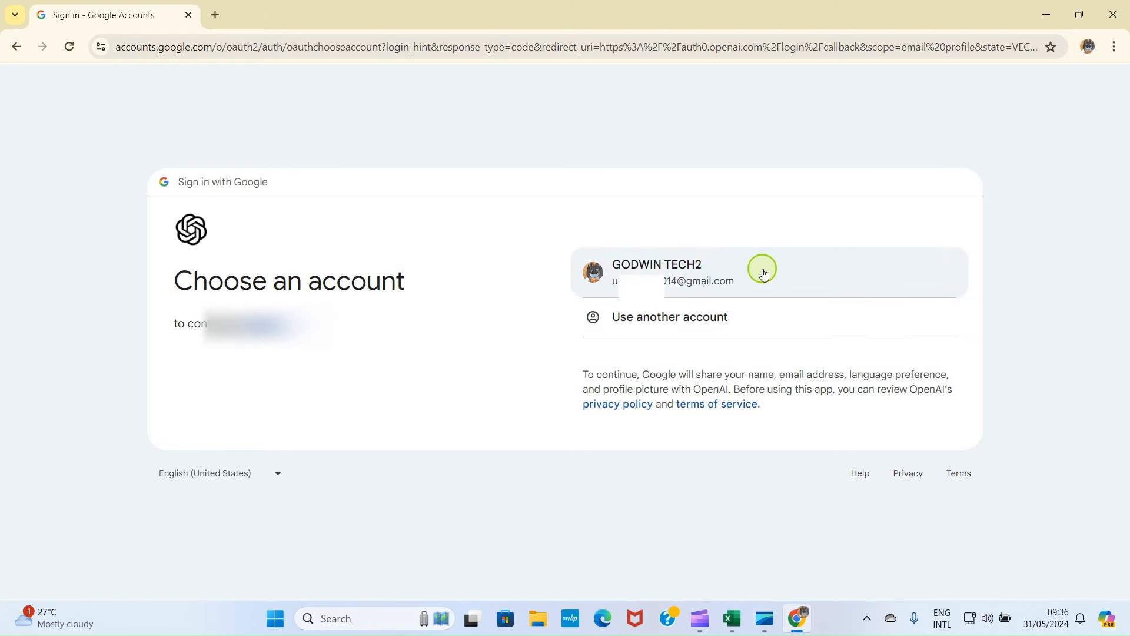
pyautogui.click(749, 279)
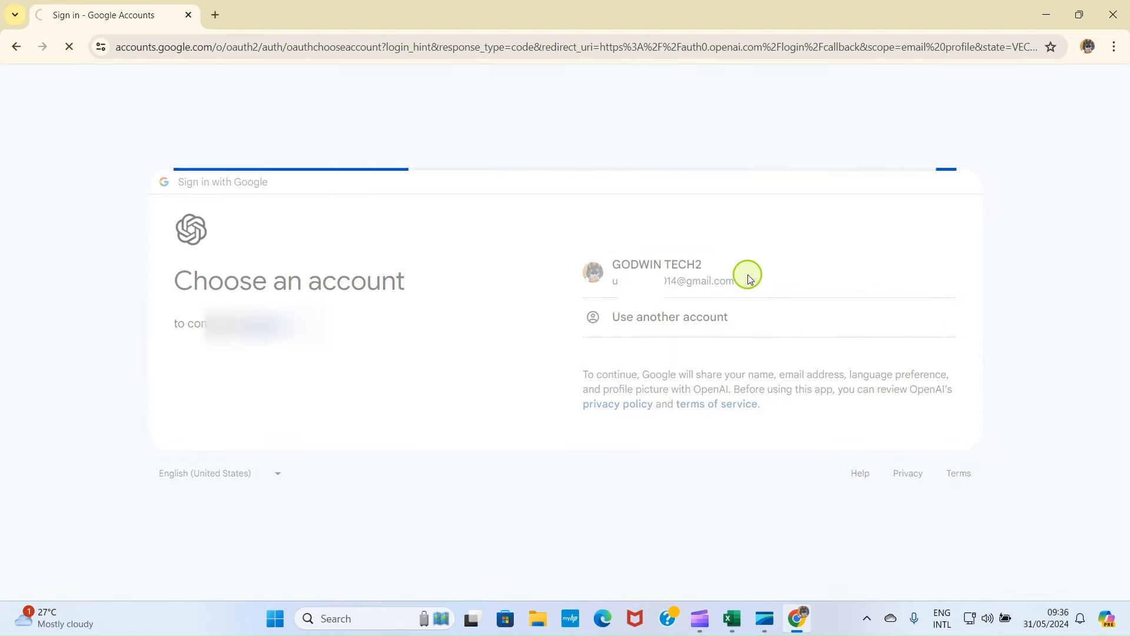
pyautogui.click(740, 415)
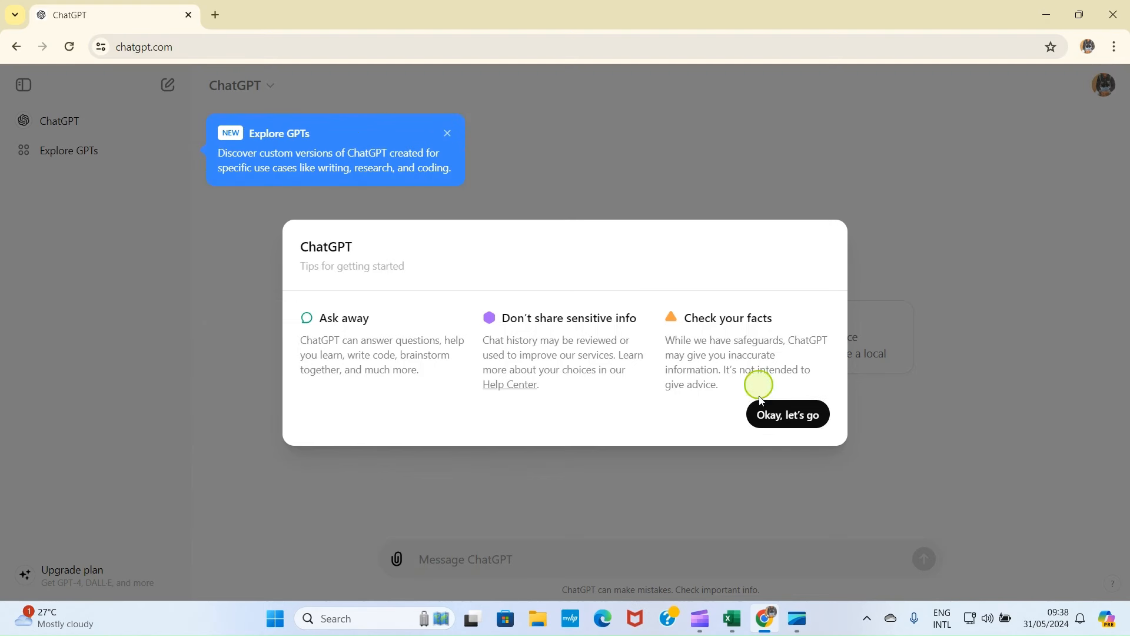
# Accept the getting-started tips, choose to try GPT-4o and dismiss the Explore GPTs notice.
pyautogui.click(771, 413)
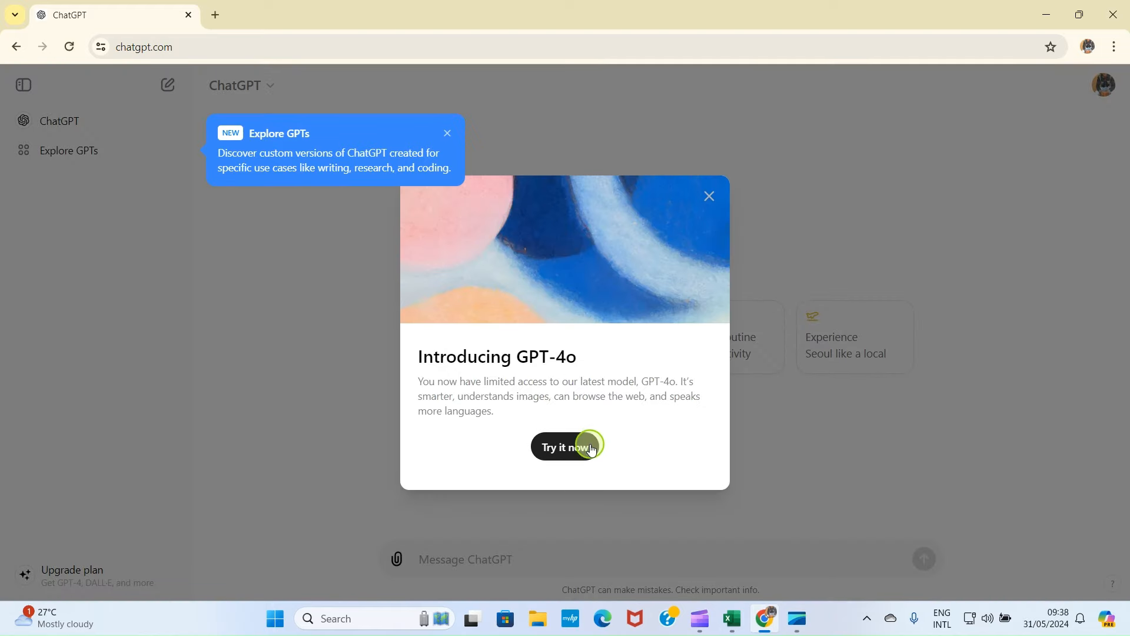
pyautogui.click(573, 448)
pyautogui.click(448, 133)
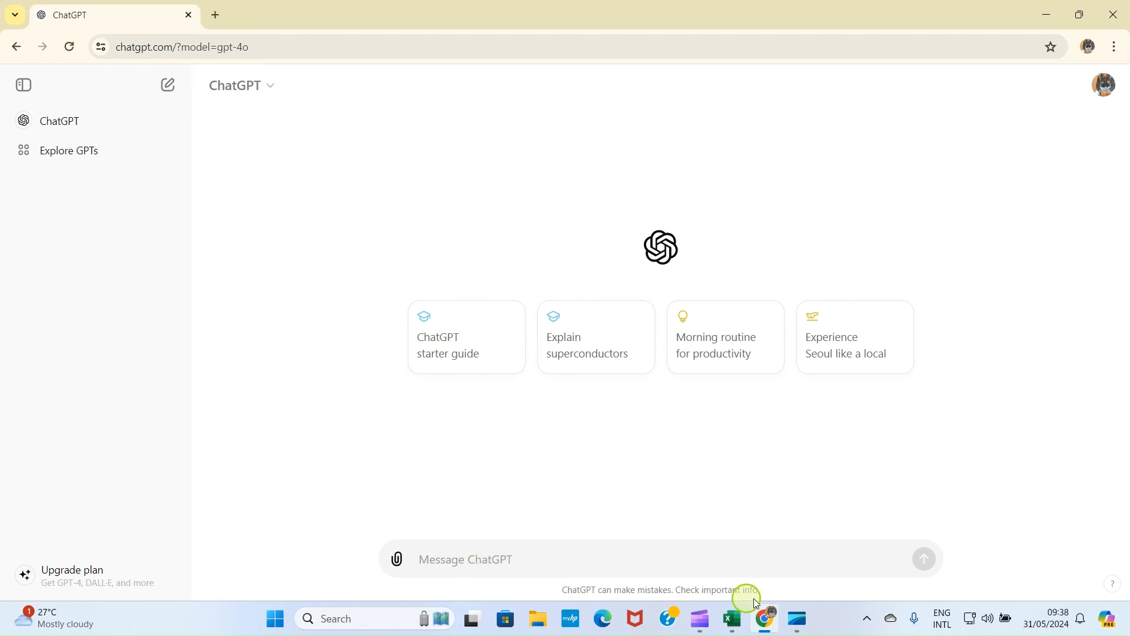
# Switch to Excel, save the student scores workbook as AIDATA in the Documents folder and dismiss the backup notice.
pyautogui.click(734, 629)
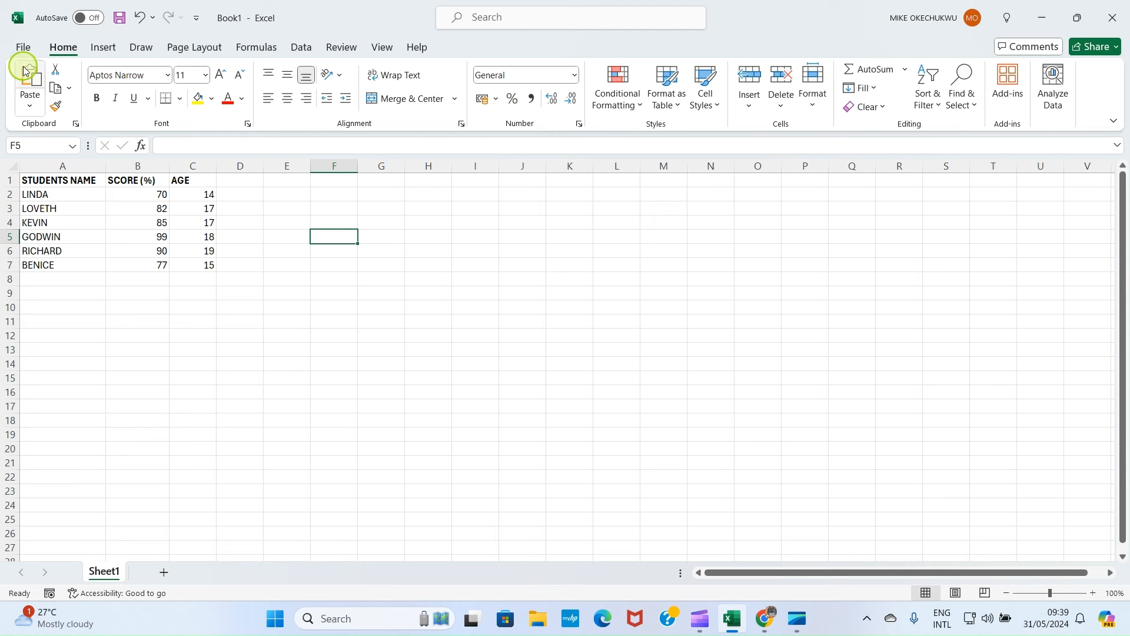
pyautogui.click(14, 47)
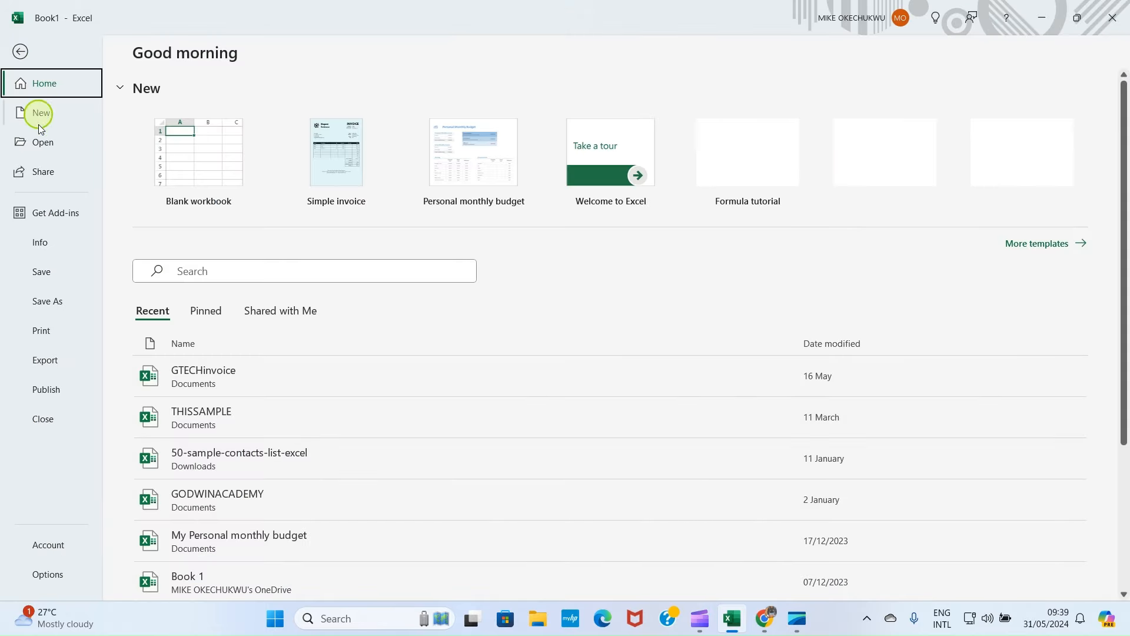
pyautogui.click(52, 300)
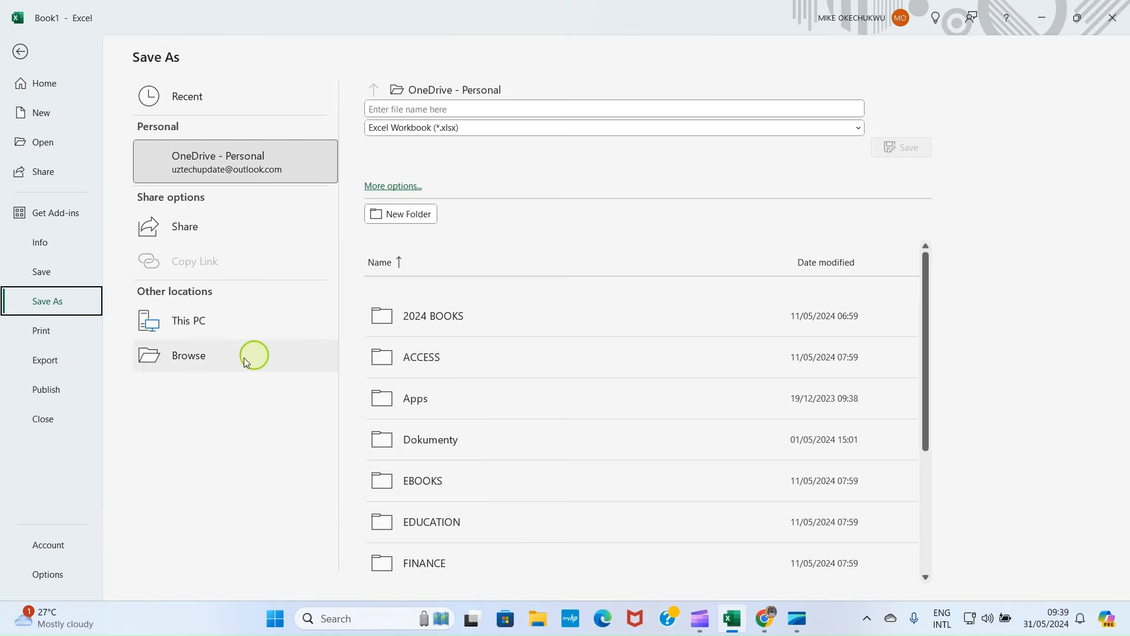
pyautogui.click(206, 359)
pyautogui.click(215, 389)
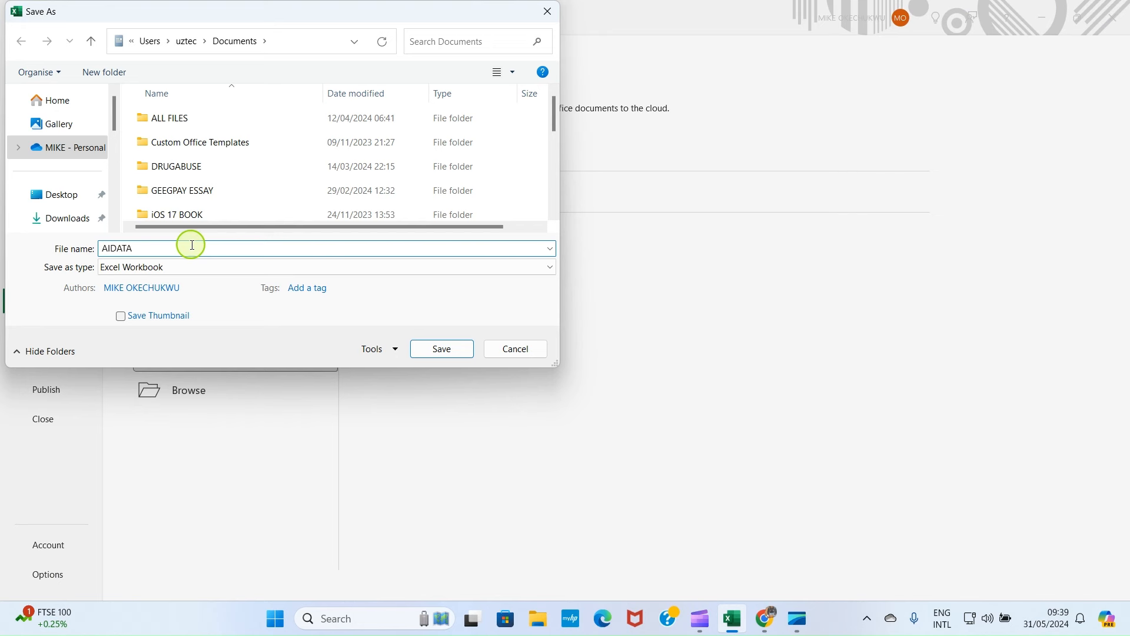
pyautogui.scroll(-1, 65, 166)
pyautogui.click(64, 166)
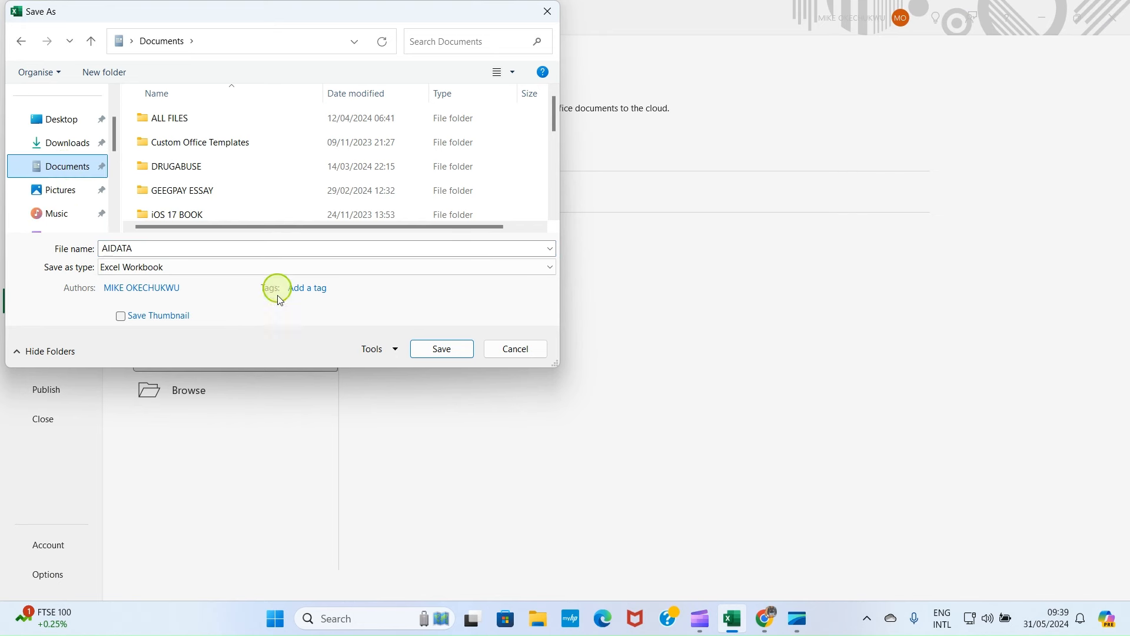
pyautogui.click(442, 348)
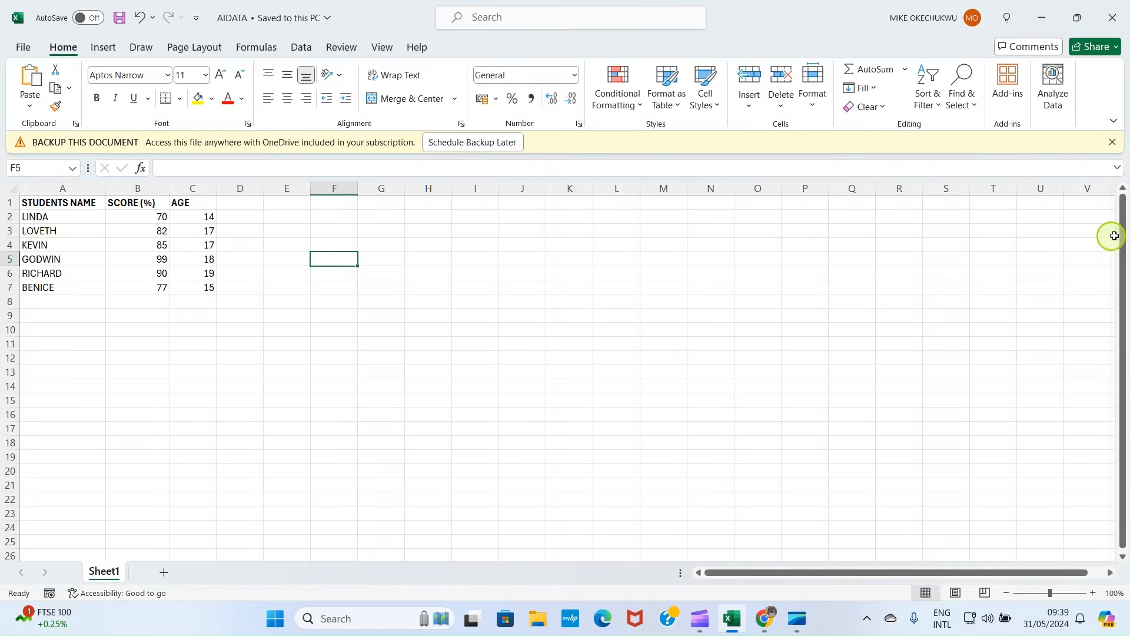
pyautogui.click(1113, 142)
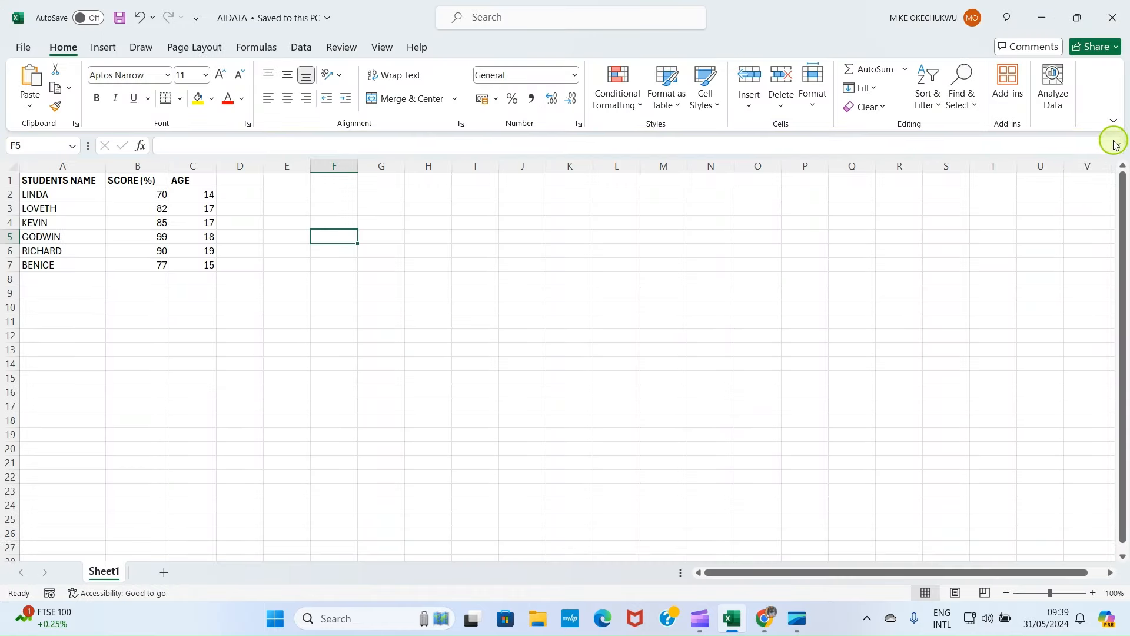
# Return to ChatGPT in Chrome and attach the AIDATA workbook from the computer's Documents folder to the message.
pyautogui.click(1044, 12)
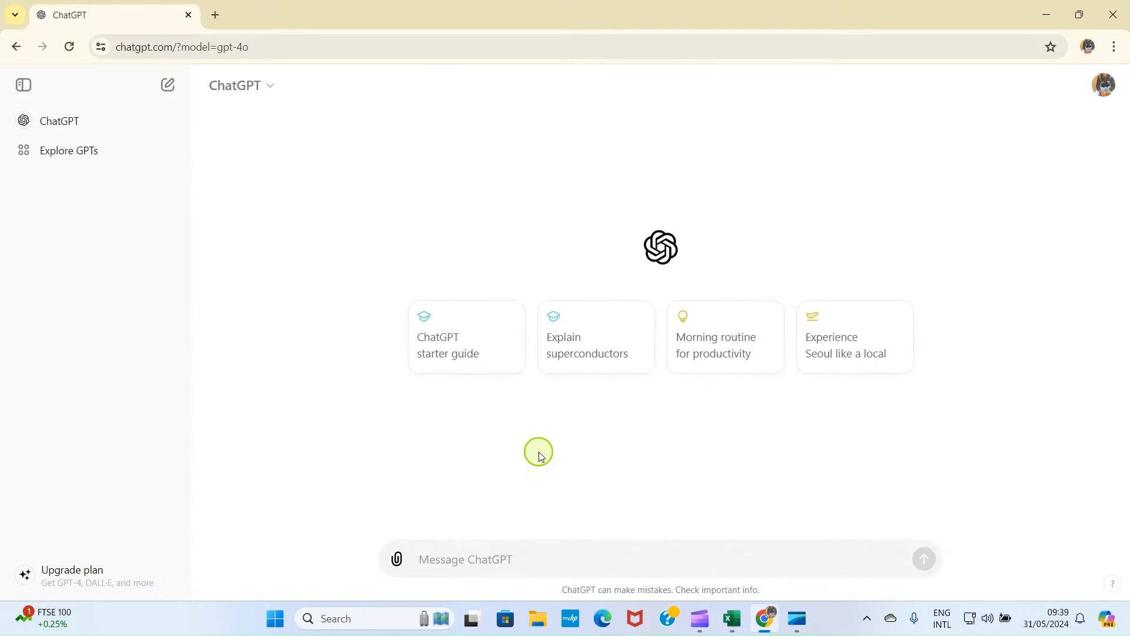
pyautogui.click(398, 562)
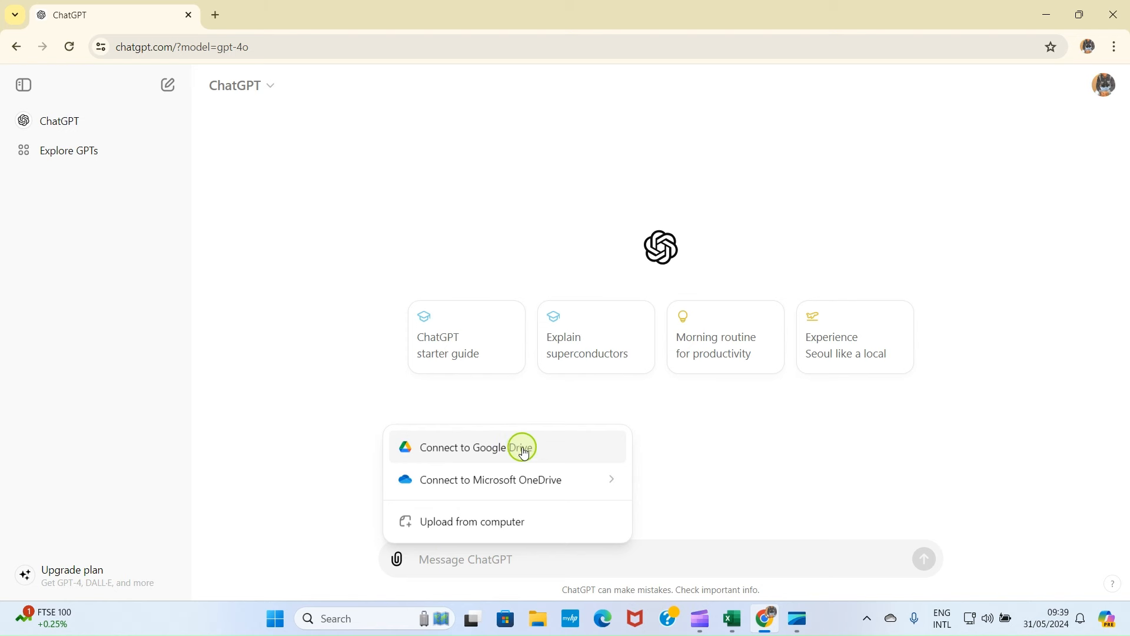
pyautogui.moveTo(441, 479)
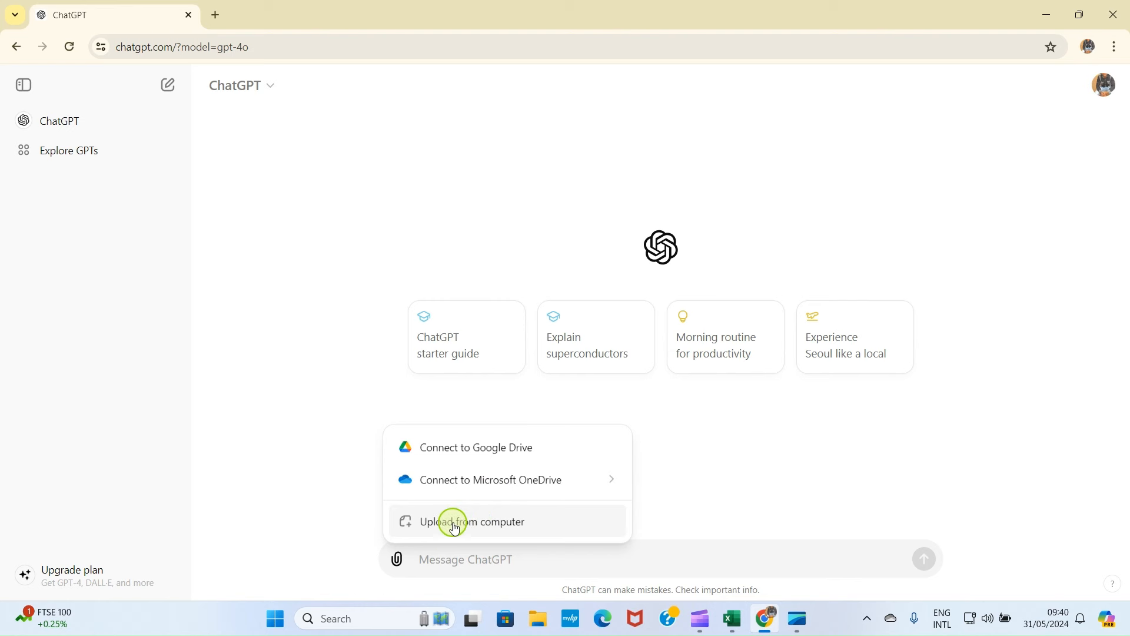
pyautogui.click(455, 526)
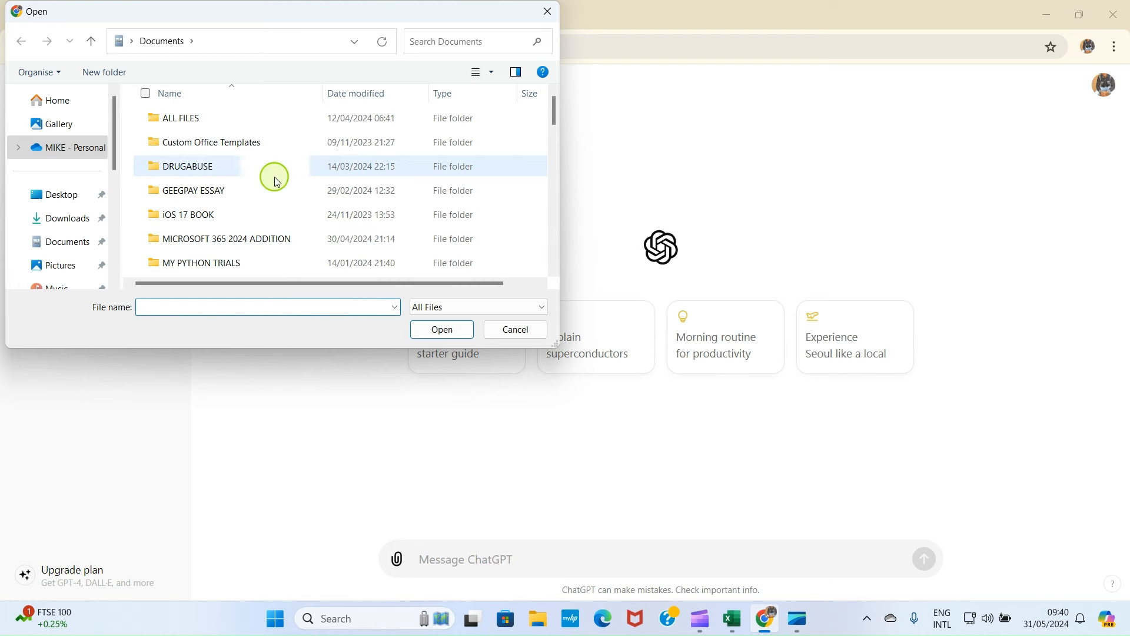
pyautogui.scroll(-1, 275, 184)
pyautogui.scroll(-2, 212, 200)
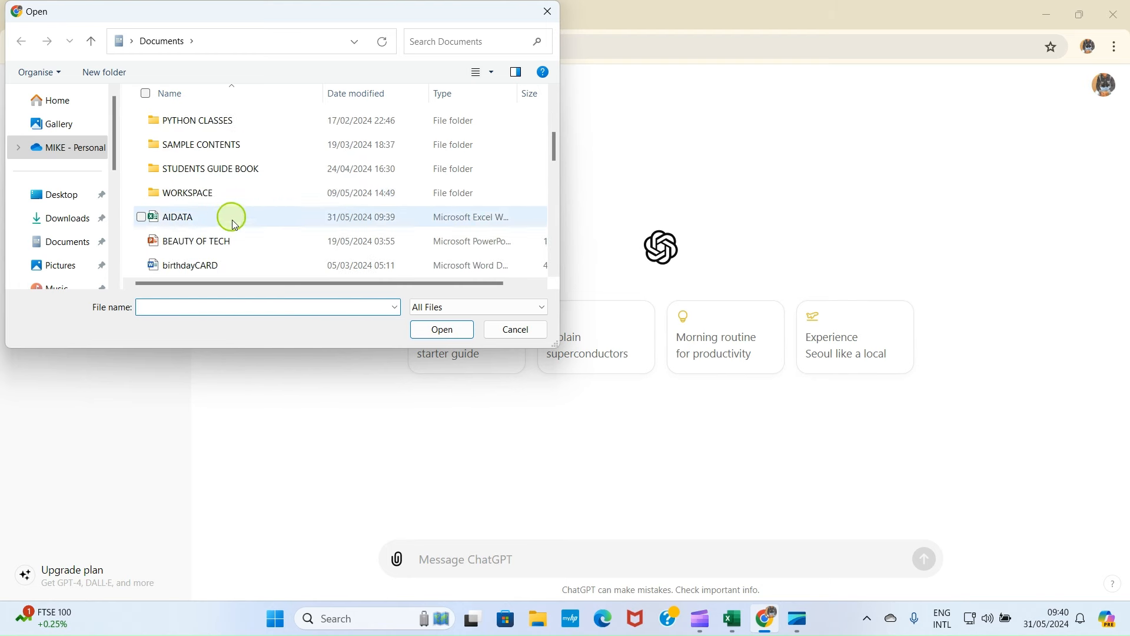
pyautogui.scroll(-2, 232, 221)
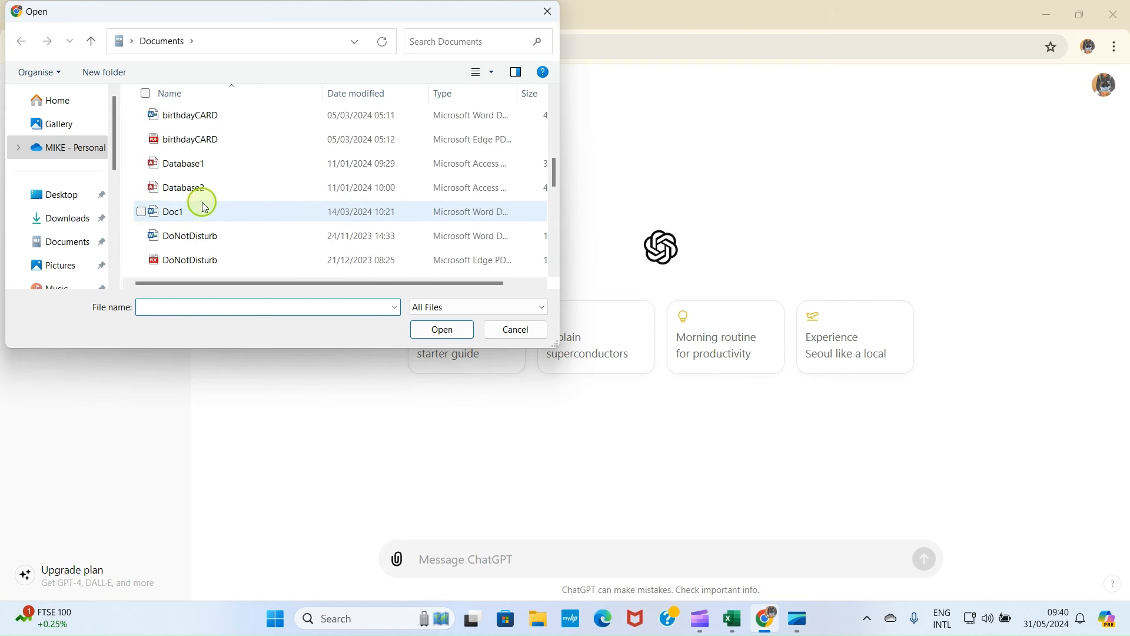
pyautogui.scroll(-2, 206, 215)
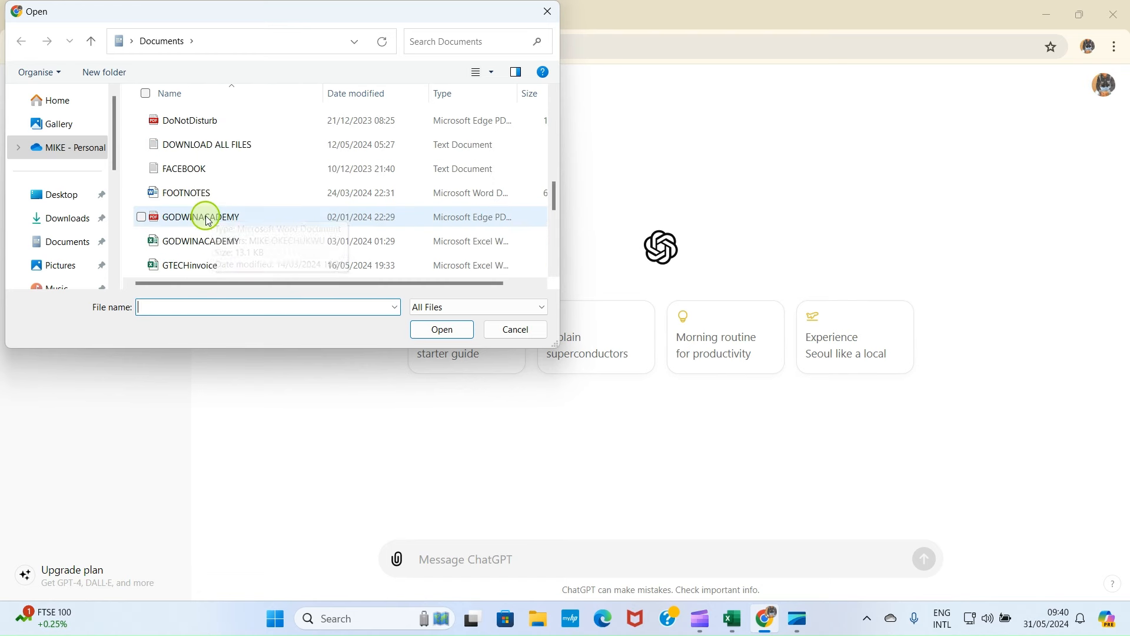
pyautogui.scroll(2, 203, 215)
pyautogui.scroll(1, 187, 152)
pyautogui.click(189, 148)
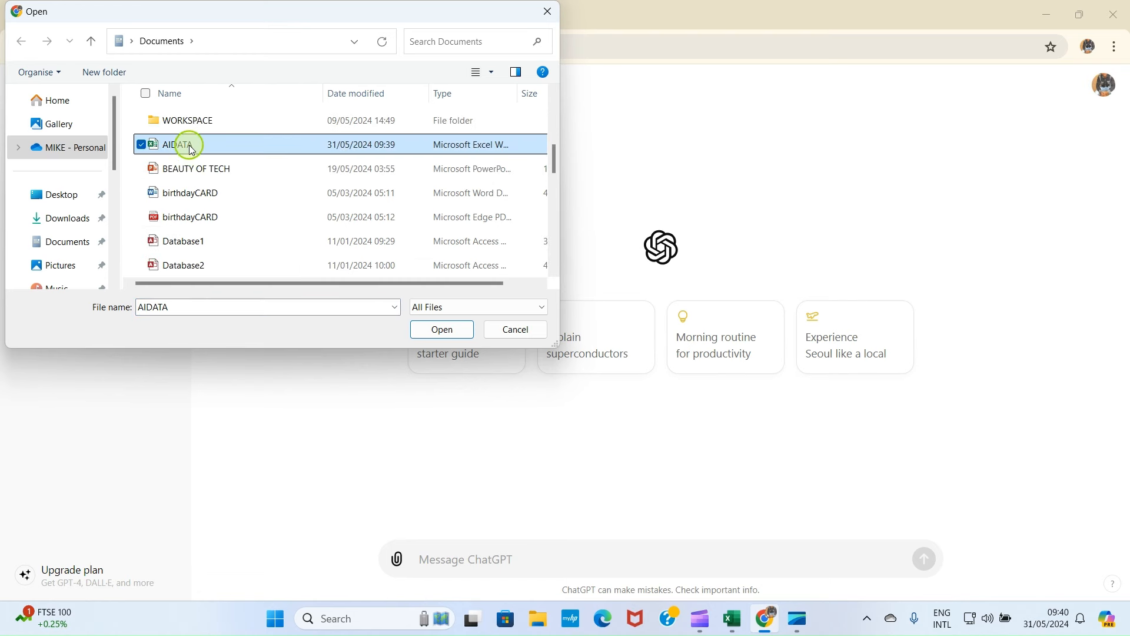
pyautogui.click(440, 328)
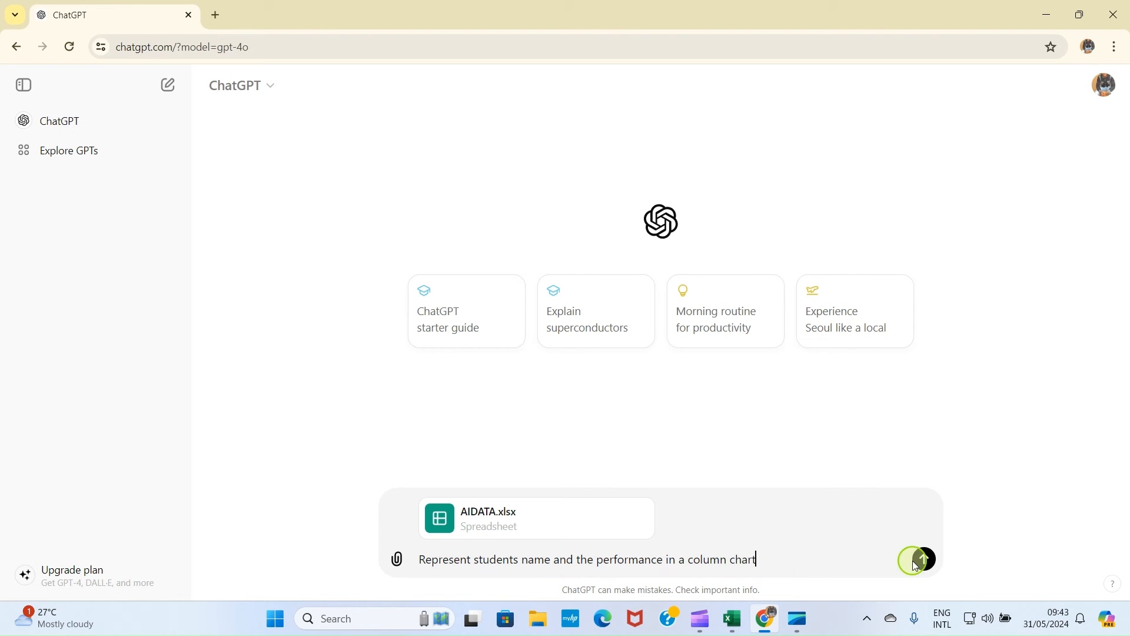
# Send the prompt "Represent students name and the performance in a column chart" and compare the chart with the AIDATA workbook in Excel.
pyautogui.click(926, 559)
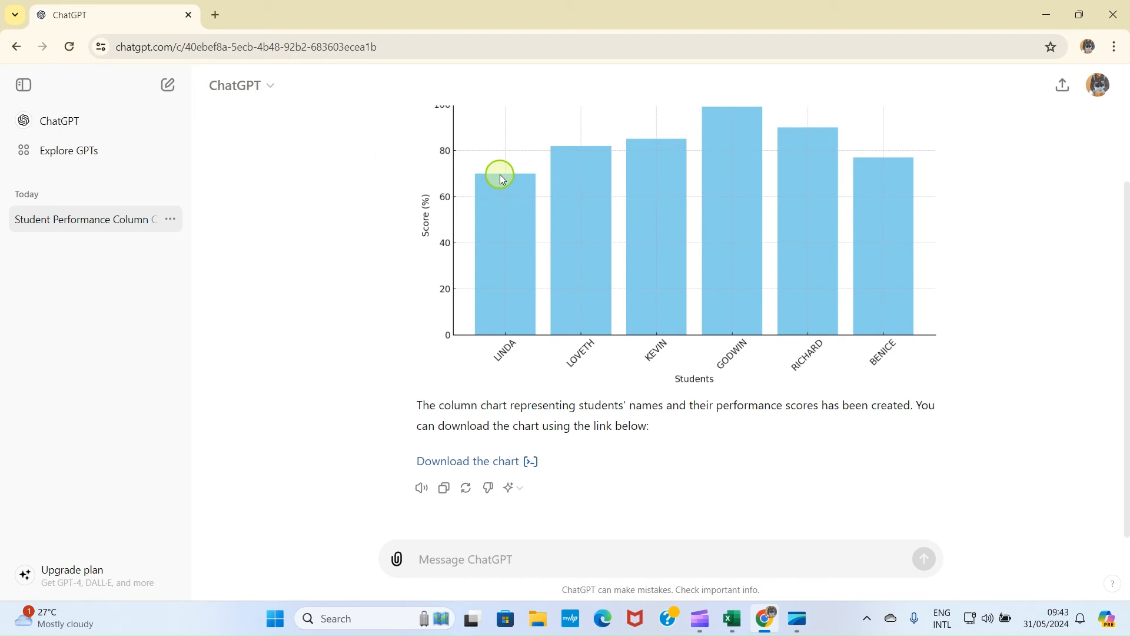
pyautogui.scroll(3, 501, 188)
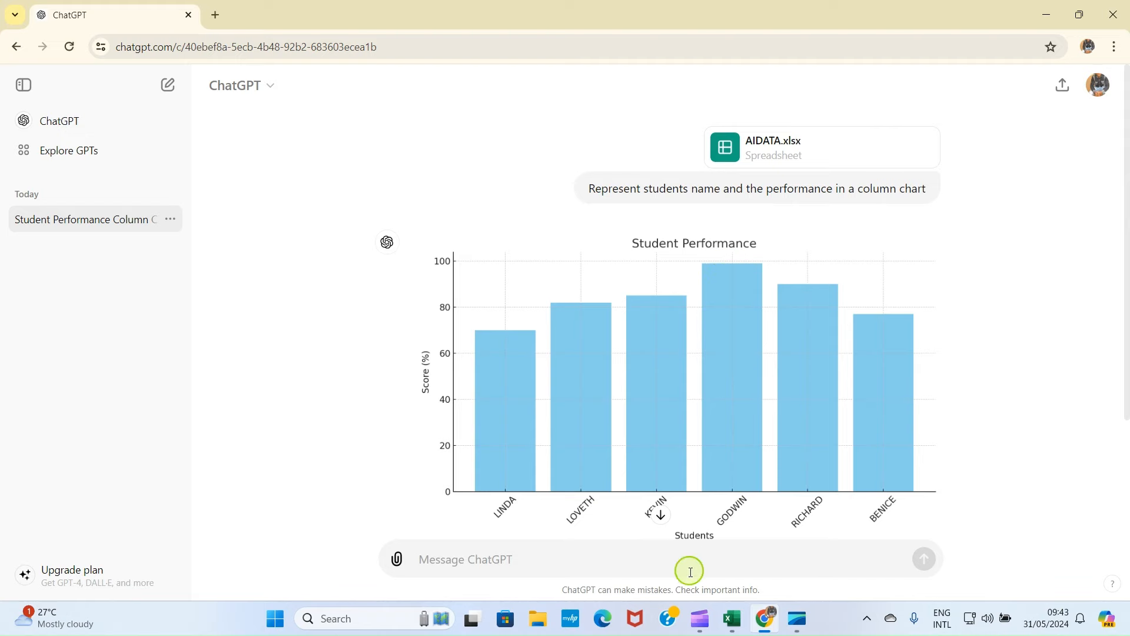
pyautogui.click(732, 619)
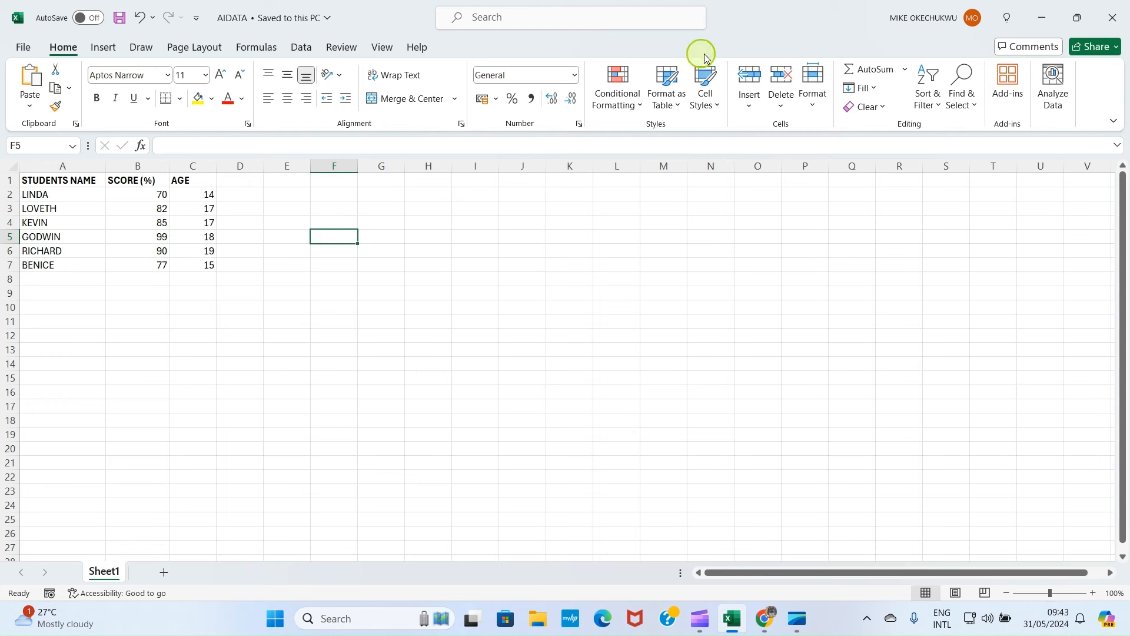
pyautogui.click(1037, 16)
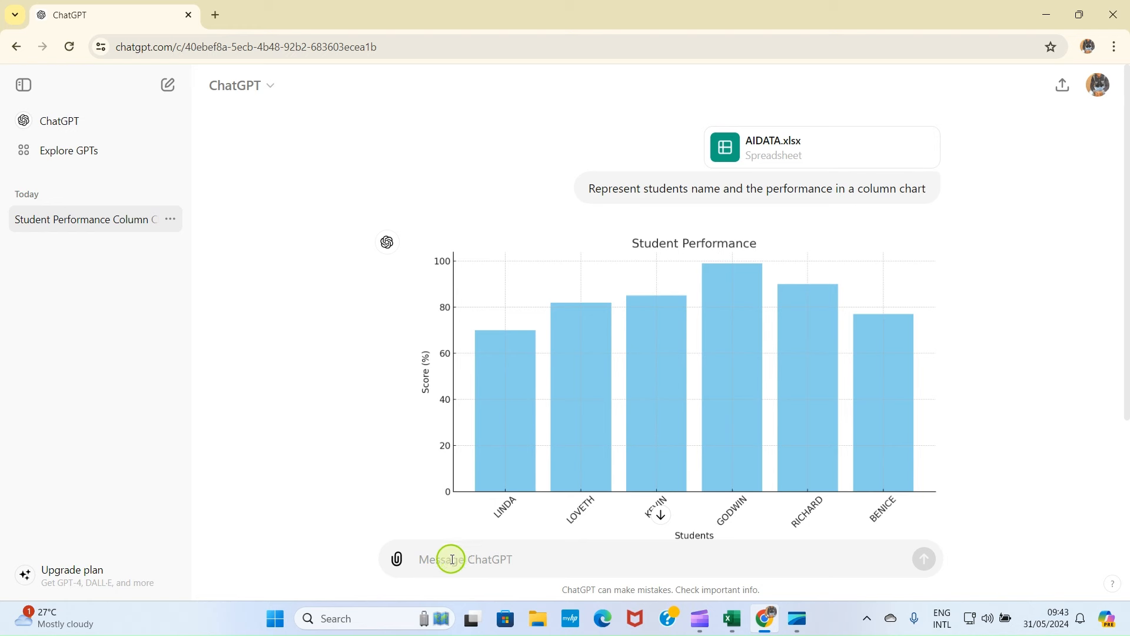
# Ask ChatGPT "Which student has the highest score" in the same chat.
pyautogui.write('Which student has the highest score')
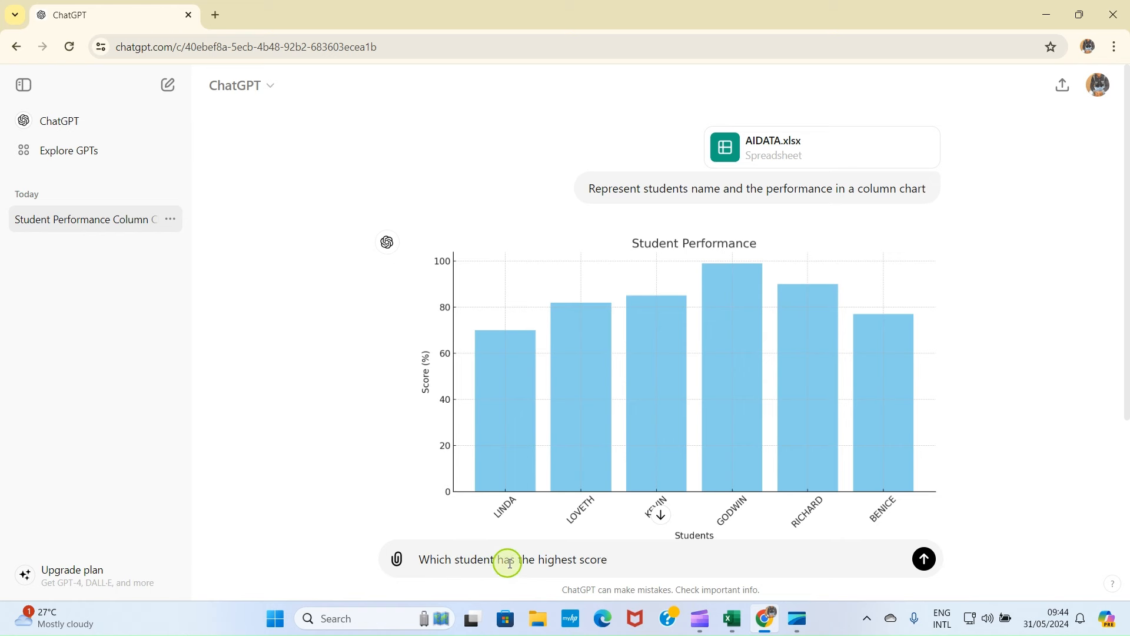
pyautogui.click(925, 557)
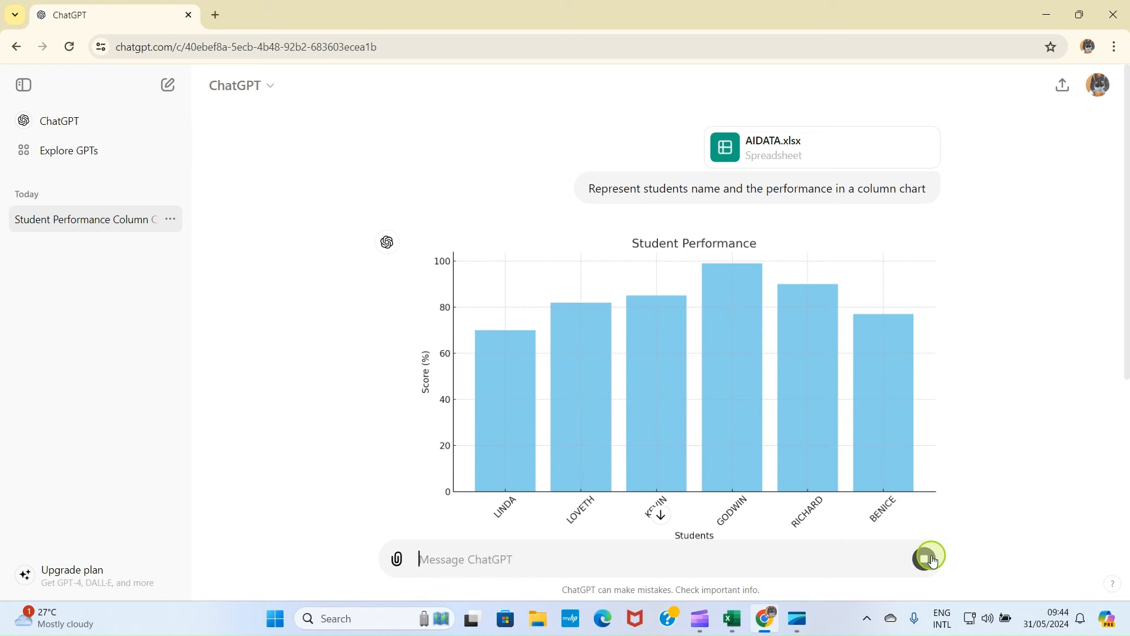